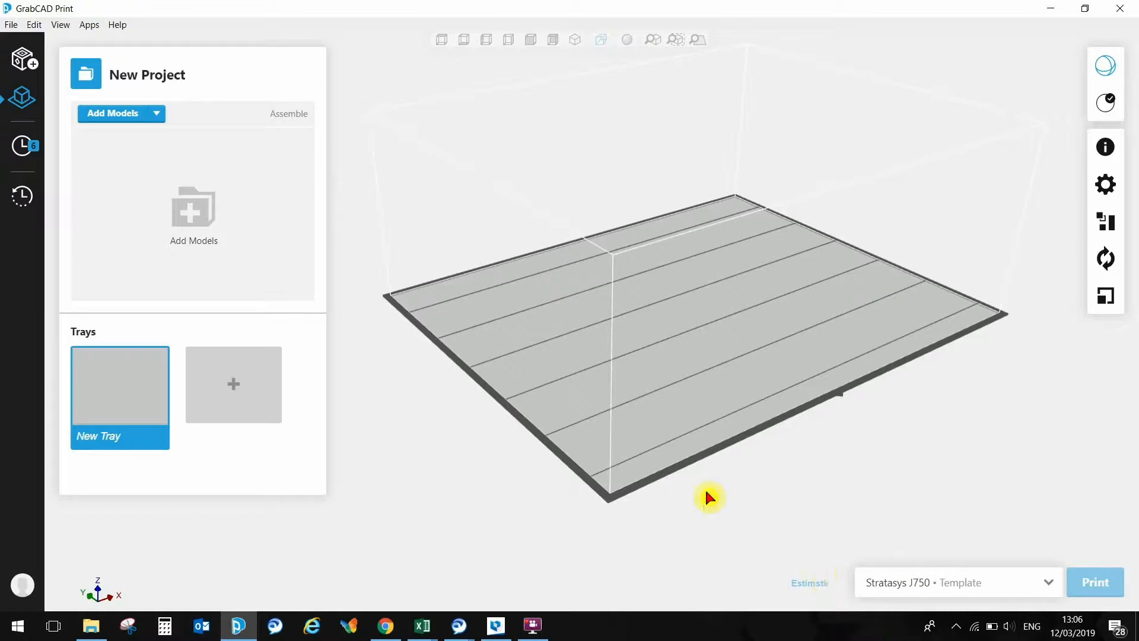
# Add the model file Spatula Agilus30 White Colored.stl to the tray
pyautogui.click(10, 25)
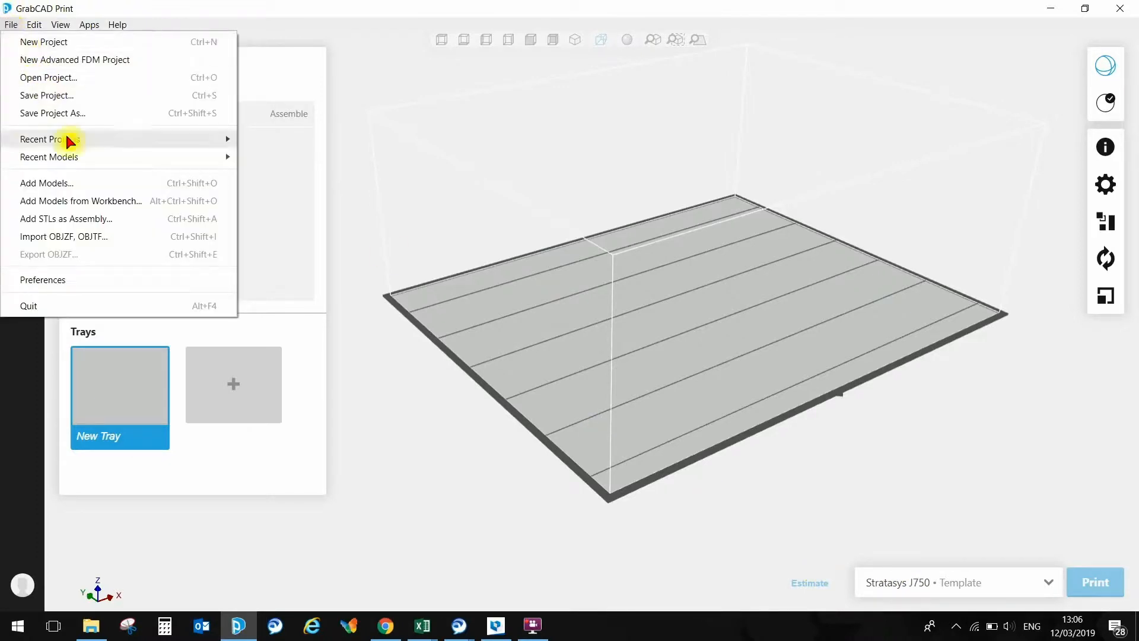
pyautogui.click(75, 183)
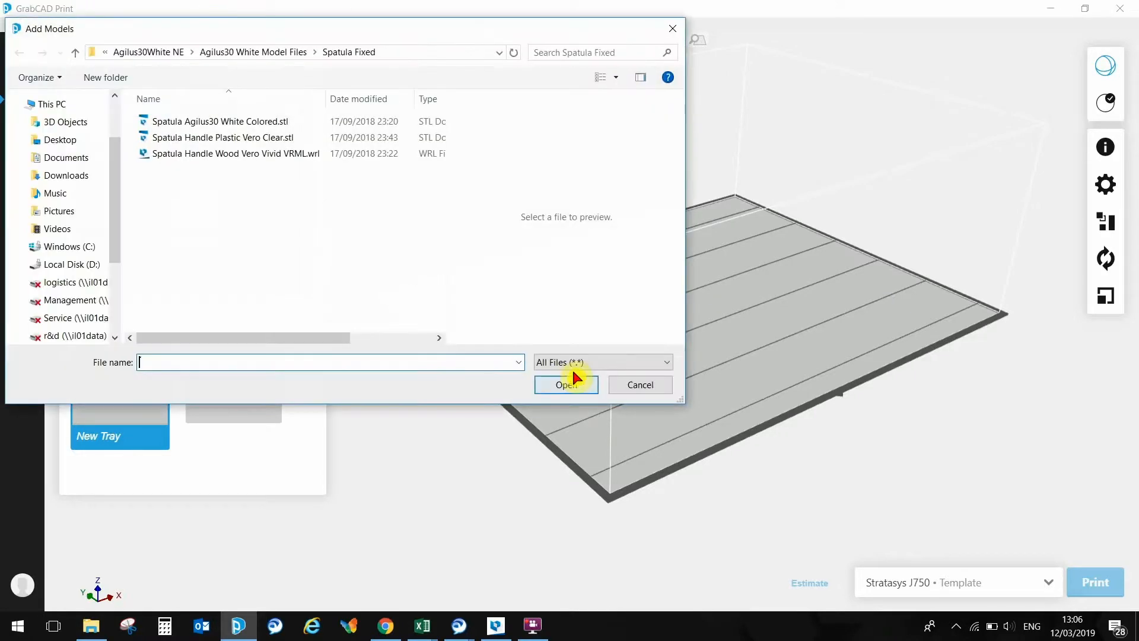
pyautogui.click(201, 121)
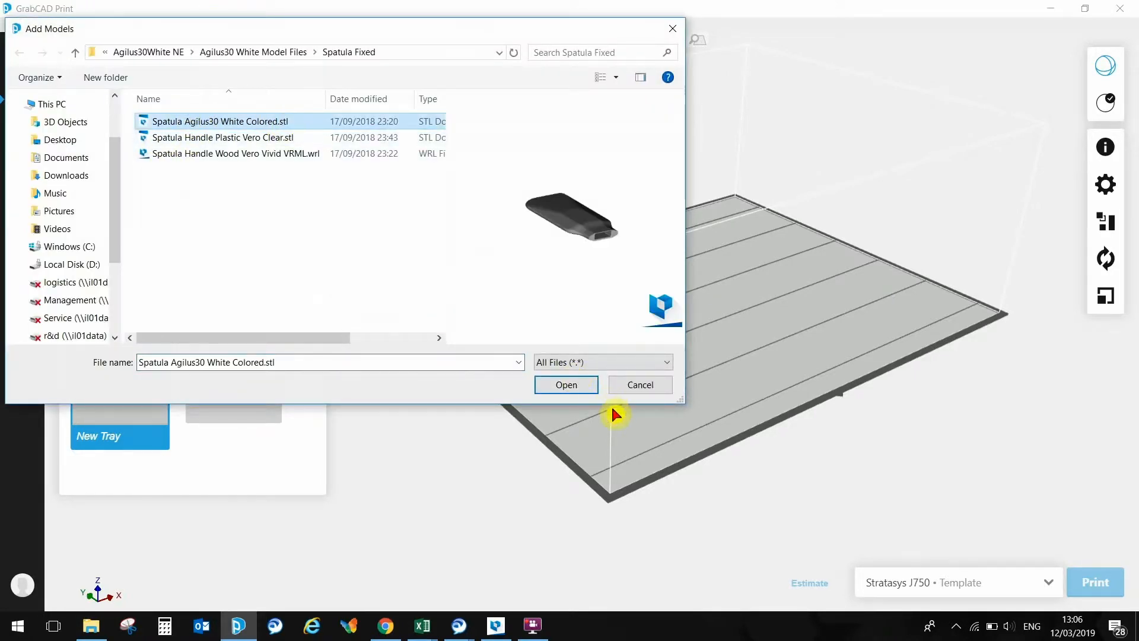
pyautogui.click(575, 382)
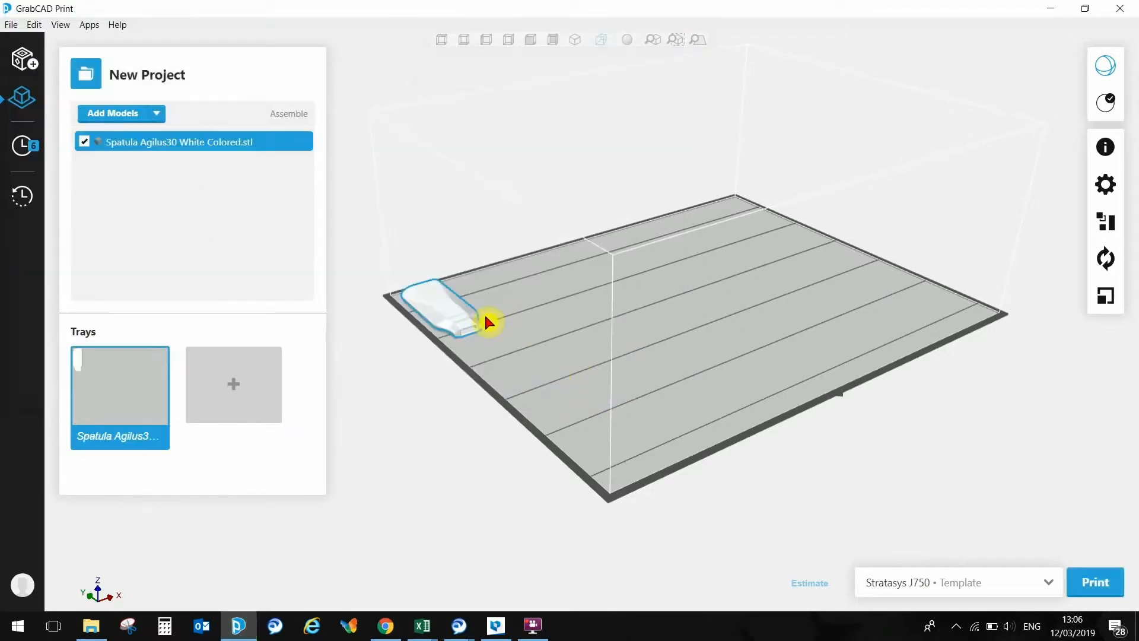
# Rotate the spatula 90° about Z, keeping it lying flat, so that its long side runs along the tray's back edge
pyautogui.scroll(5, 461, 318)
pyautogui.moveTo(617, 298); pyautogui.dragTo(596, 344, button='middle')
pyautogui.moveTo(465, 336); pyautogui.dragTo(600, 384, button='middle')
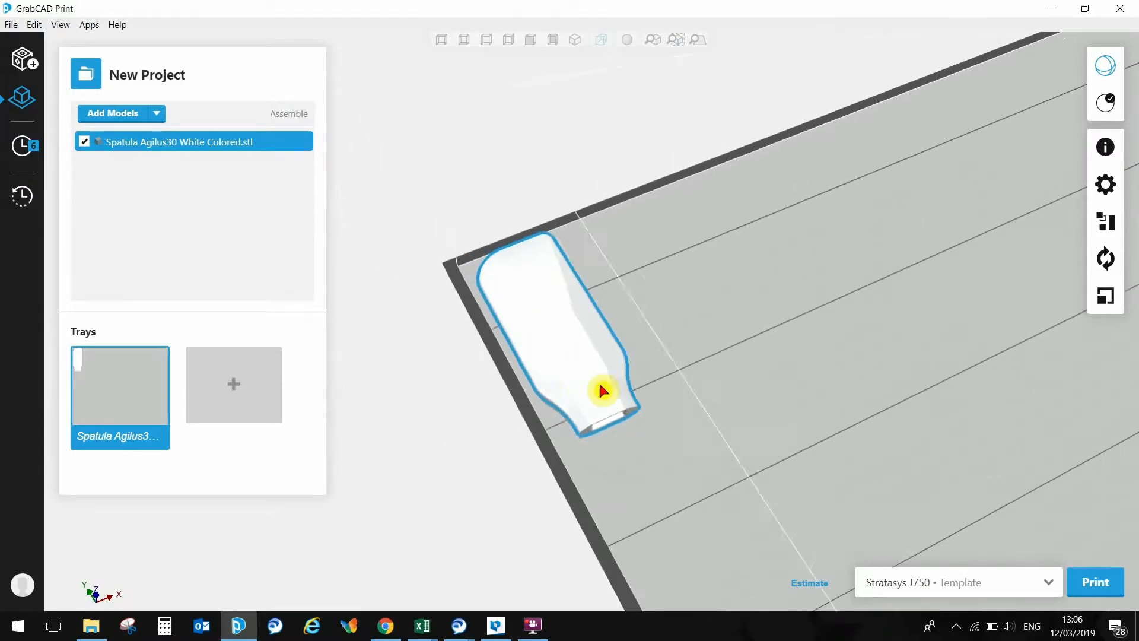
pyautogui.click(1105, 261)
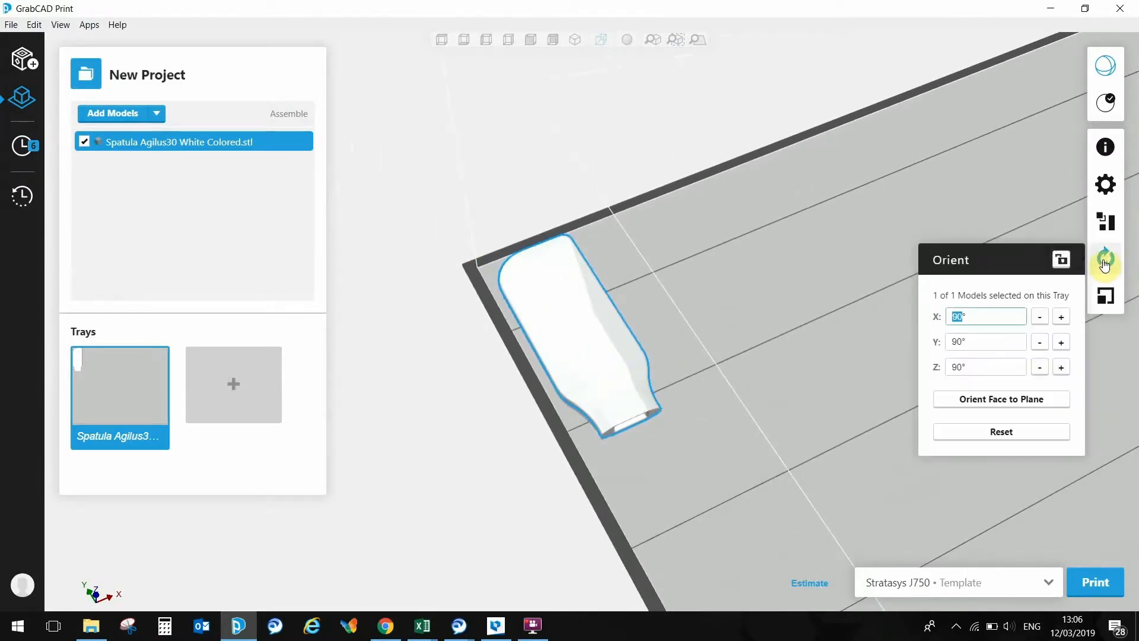
pyautogui.click(1041, 343)
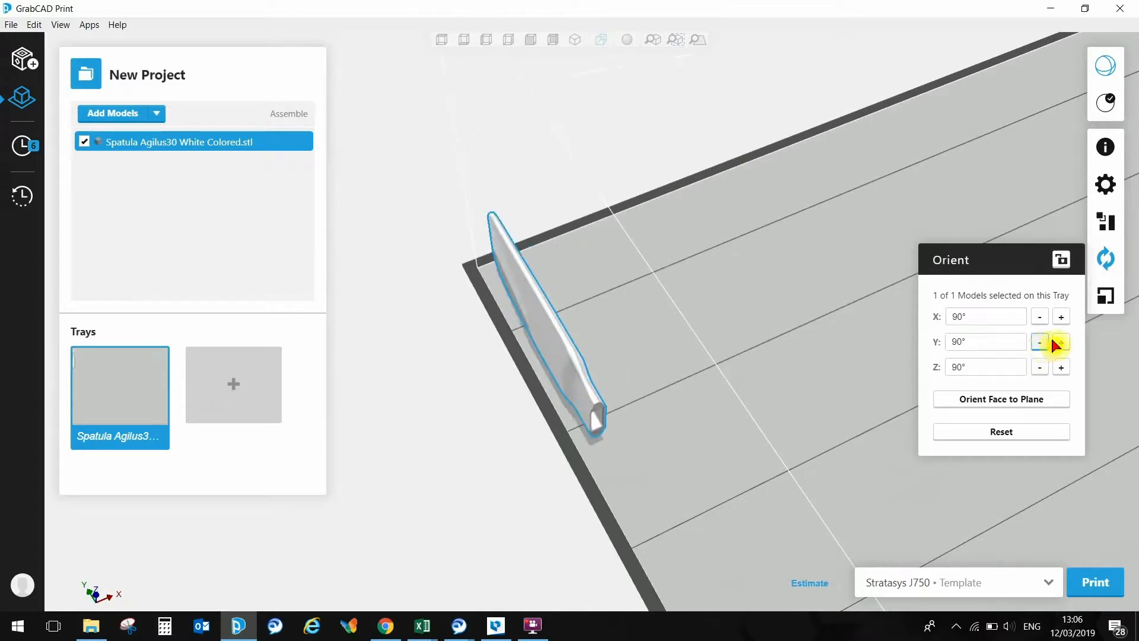
pyautogui.click(1061, 342)
pyautogui.click(1061, 367)
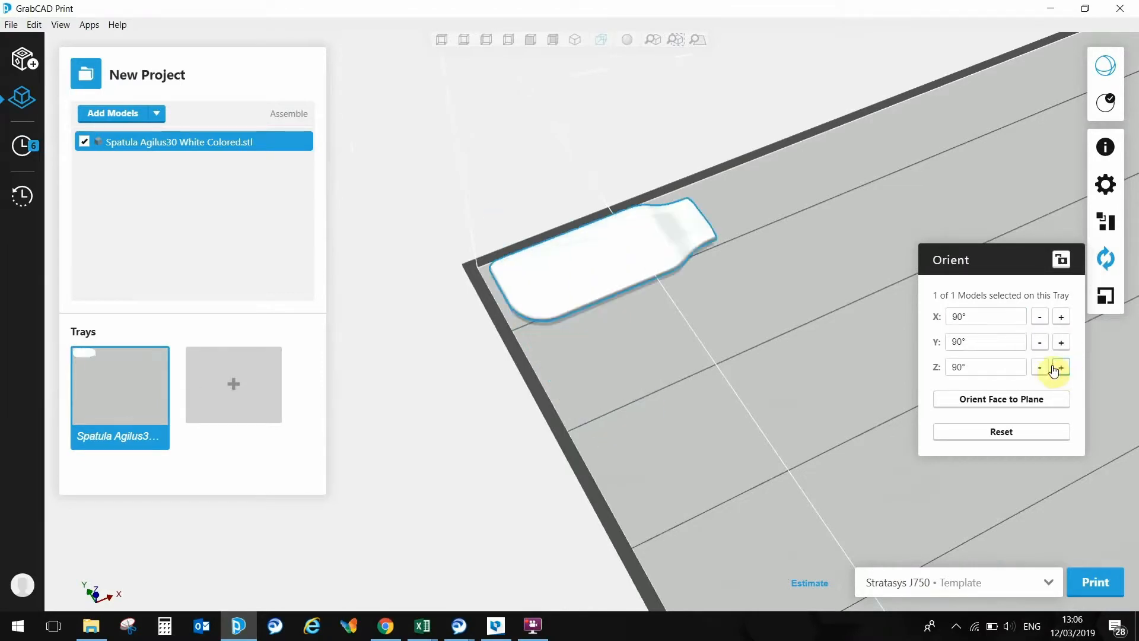
# Replace VeroPureWhite with Agilus30White in the tray's loaded materials and save the material setup
pyautogui.moveTo(664, 356); pyautogui.dragTo(621, 379, button='right')
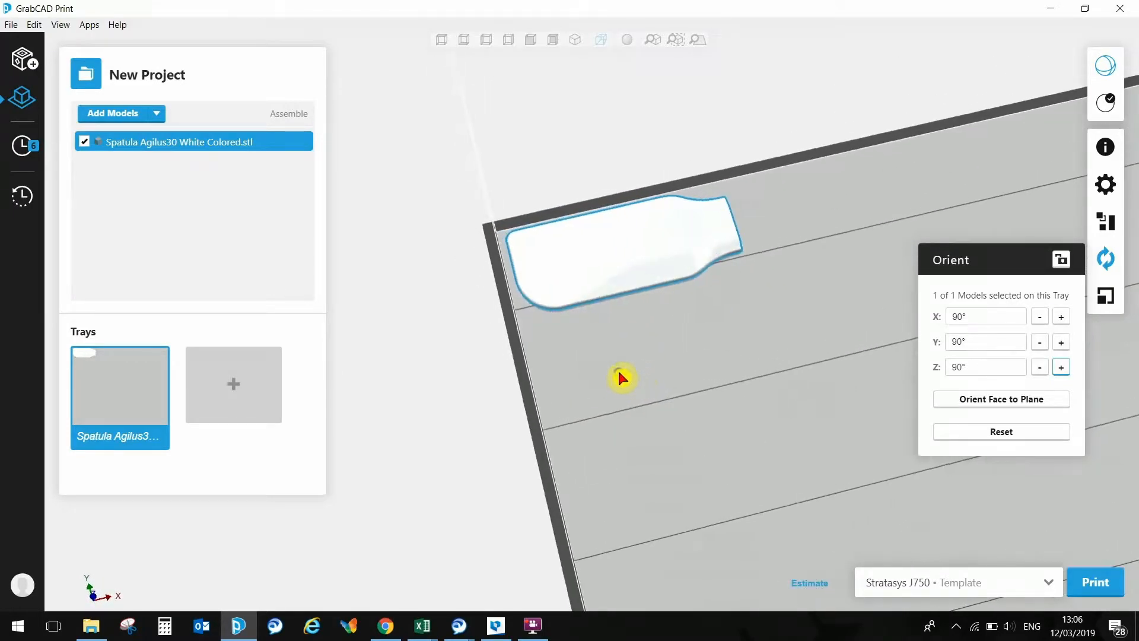
pyautogui.click(1107, 187)
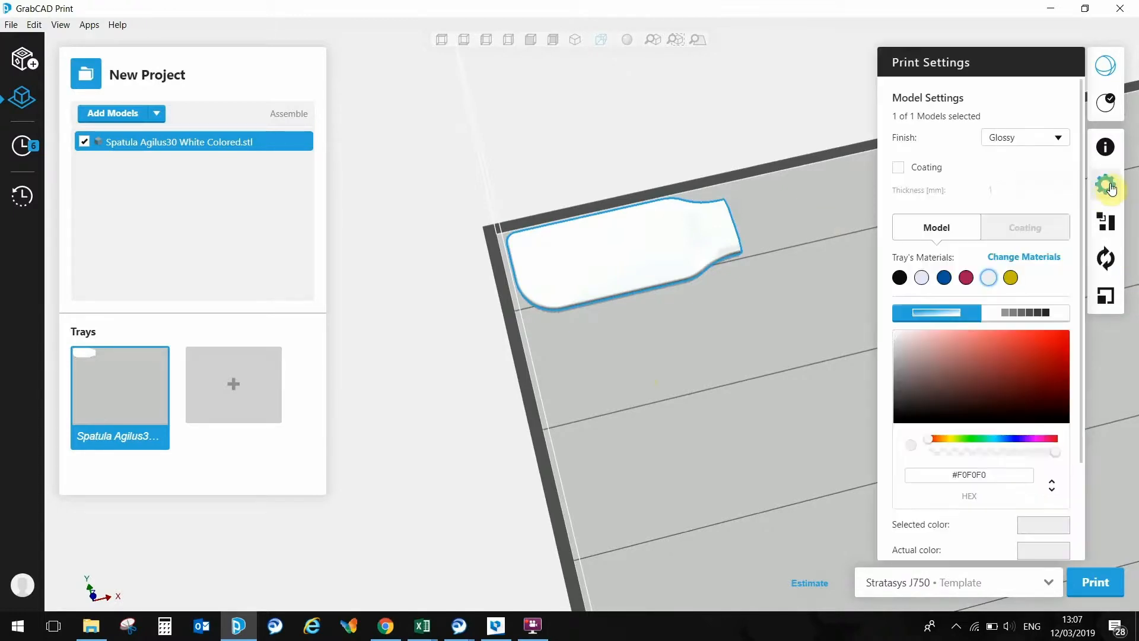
pyautogui.click(1052, 259)
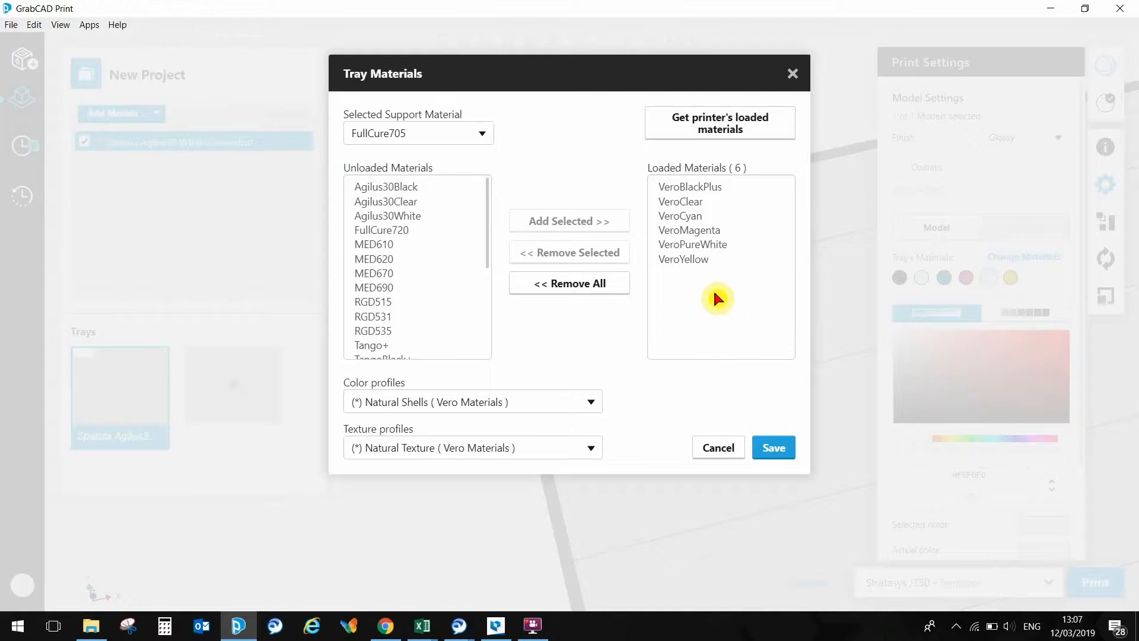
pyautogui.click(711, 247)
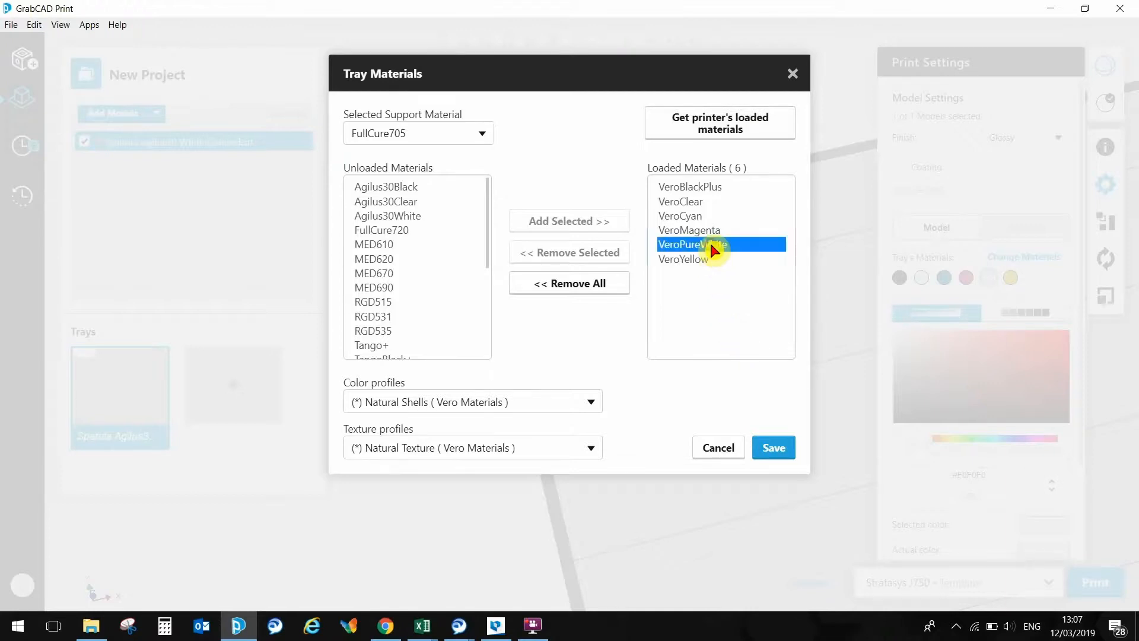
pyautogui.click(604, 255)
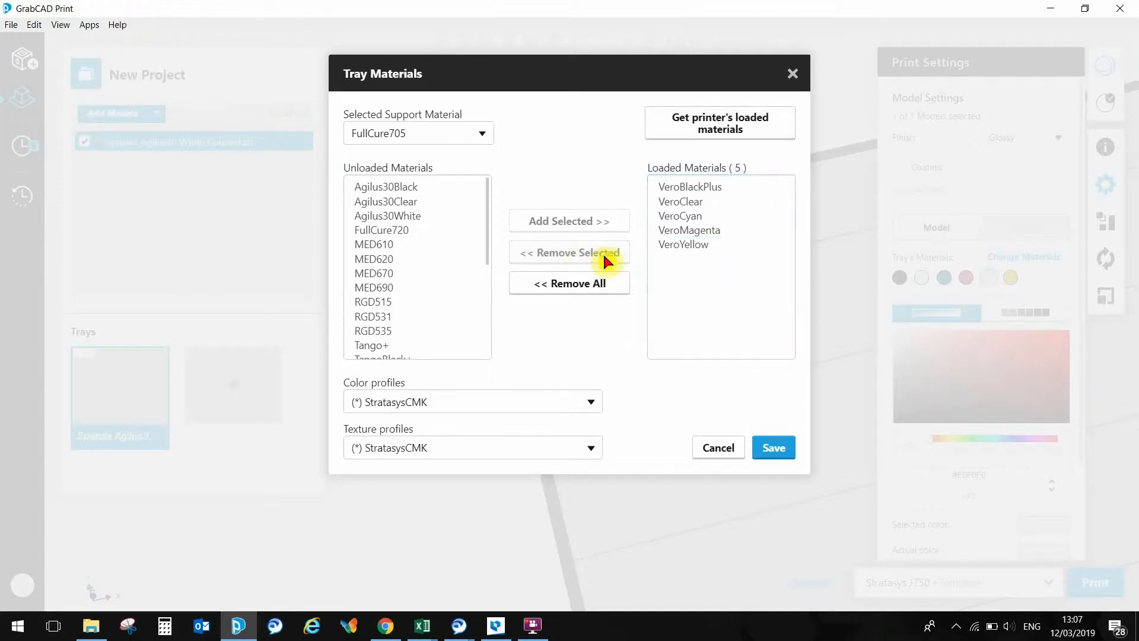
pyautogui.click(386, 215)
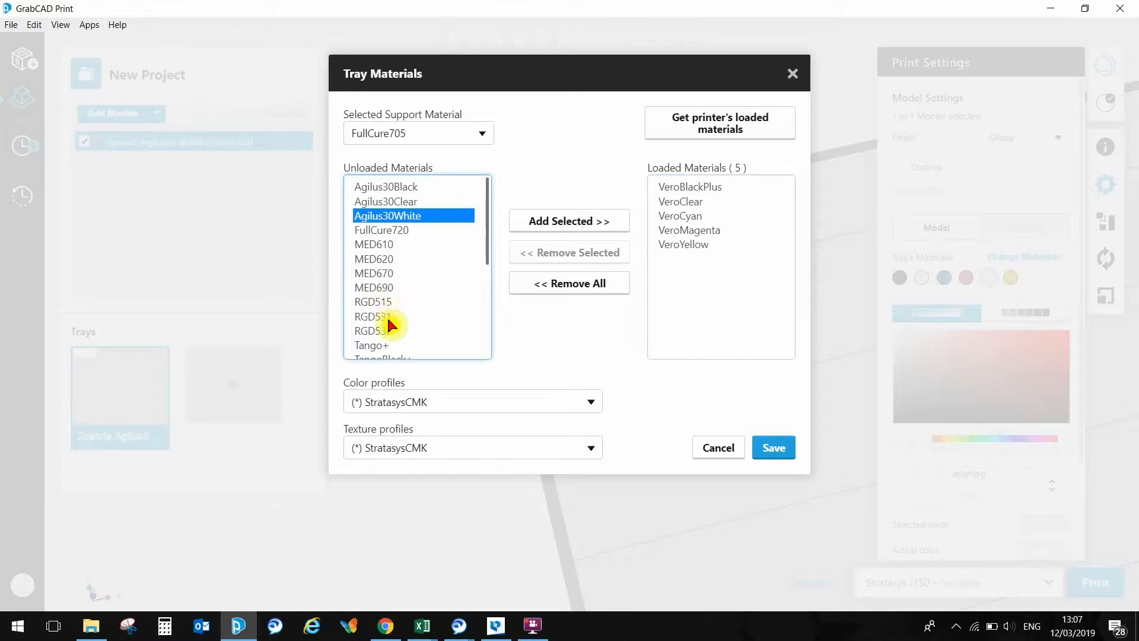
pyautogui.click(537, 223)
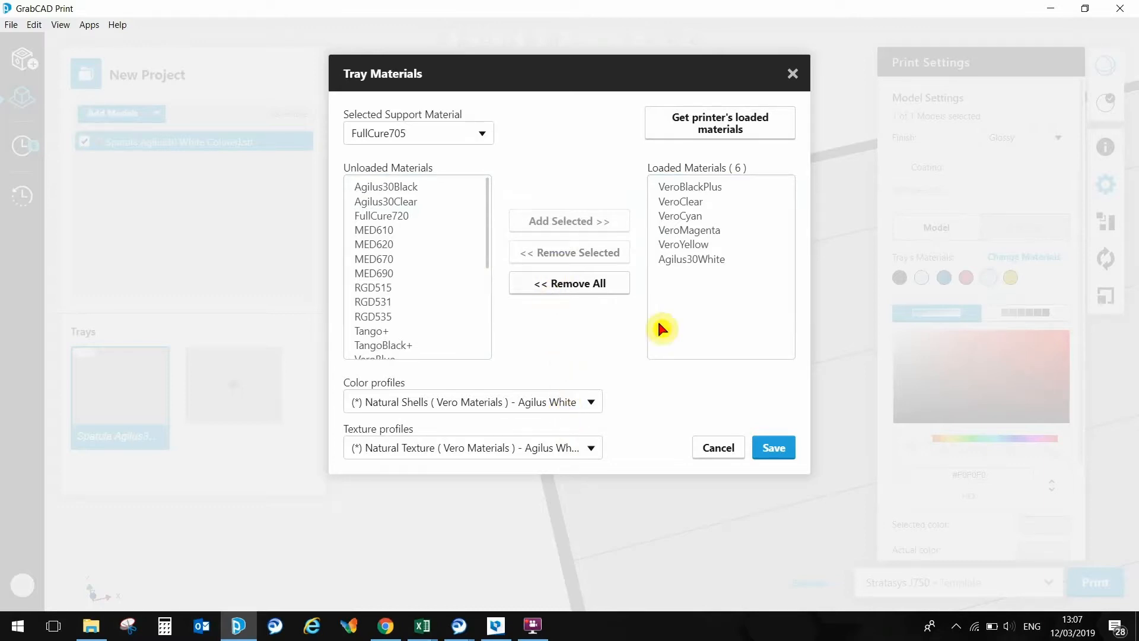
pyautogui.click(775, 450)
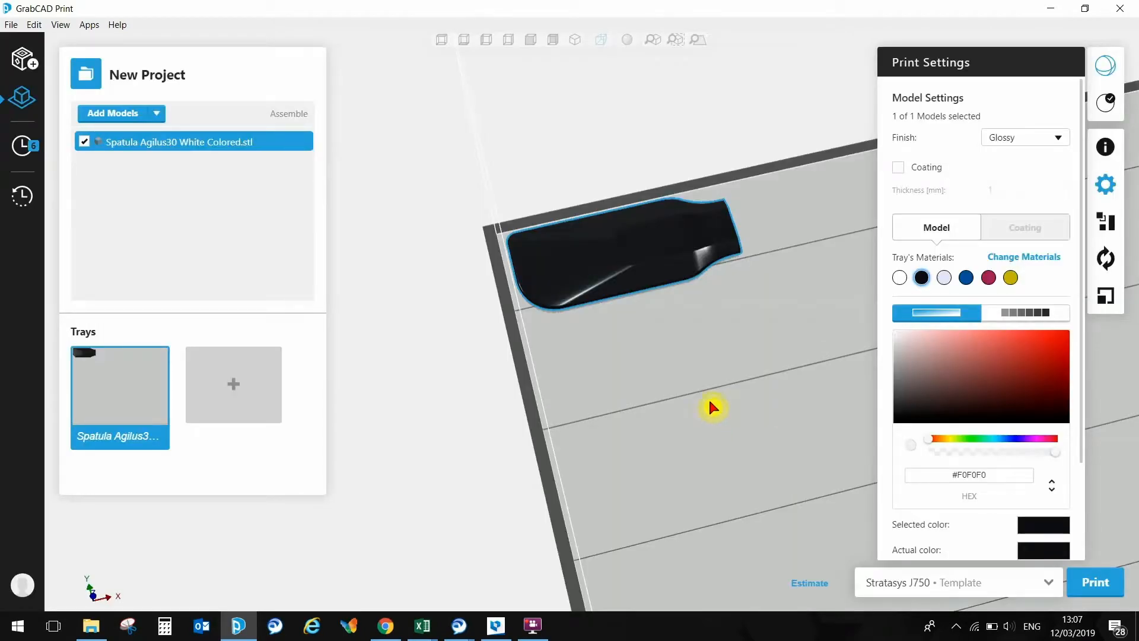
# Color the spatula teal, trying RGB 13, 177, 160 before settling on the lighter RGB 94, 179, 170
pyautogui.moveTo(690, 388); pyautogui.dragTo(667, 386, button='middle')
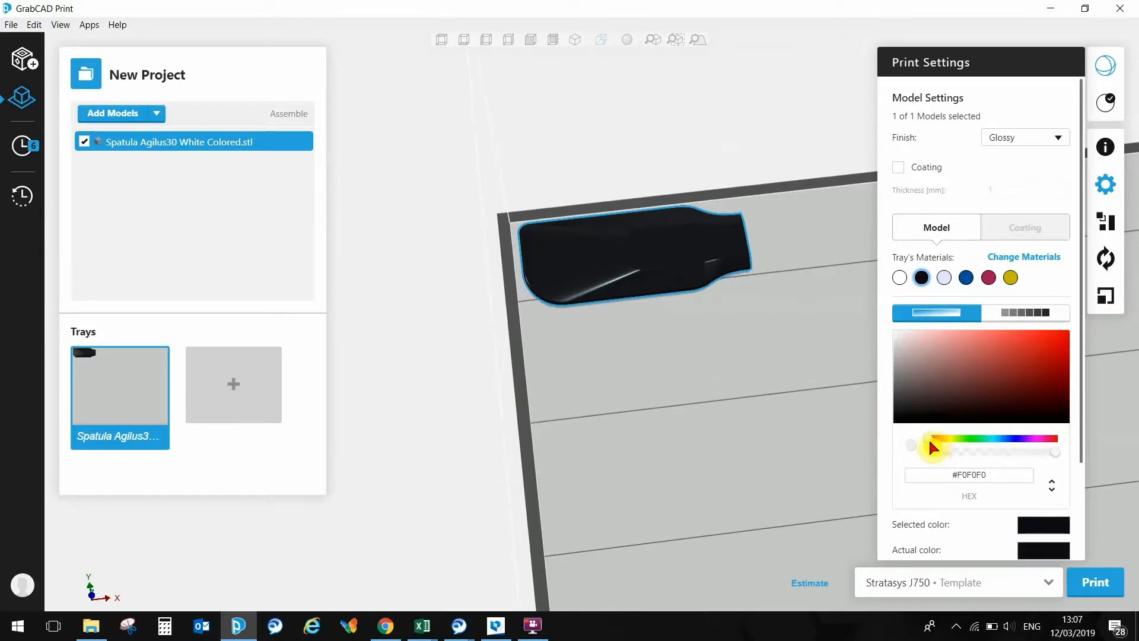
pyautogui.moveTo(928, 441); pyautogui.dragTo(990, 439)
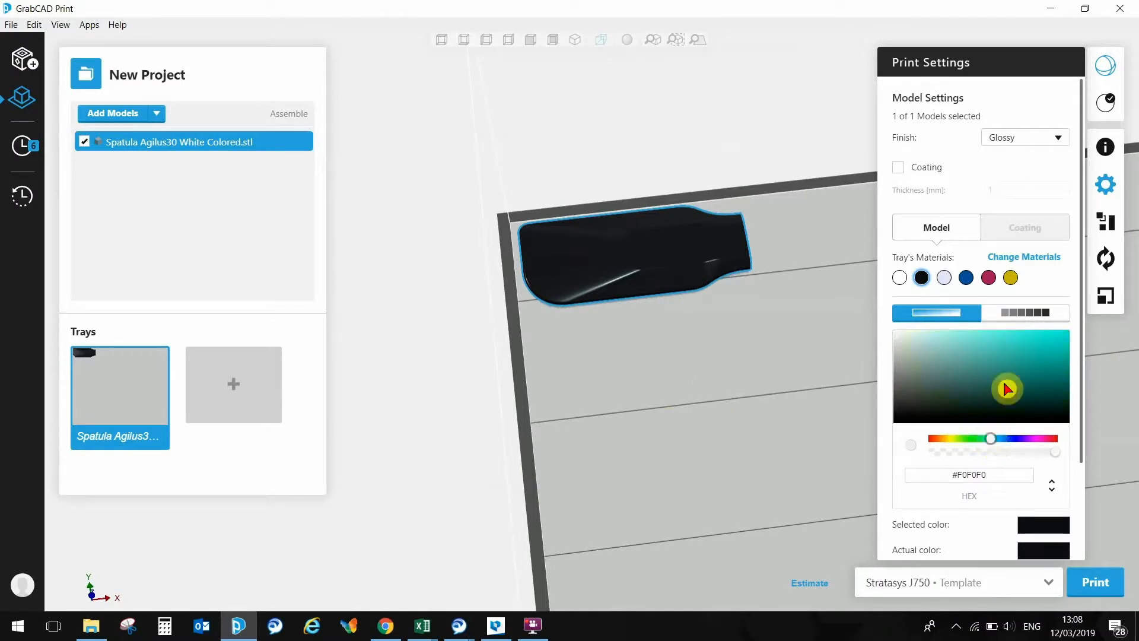
pyautogui.click(1056, 358)
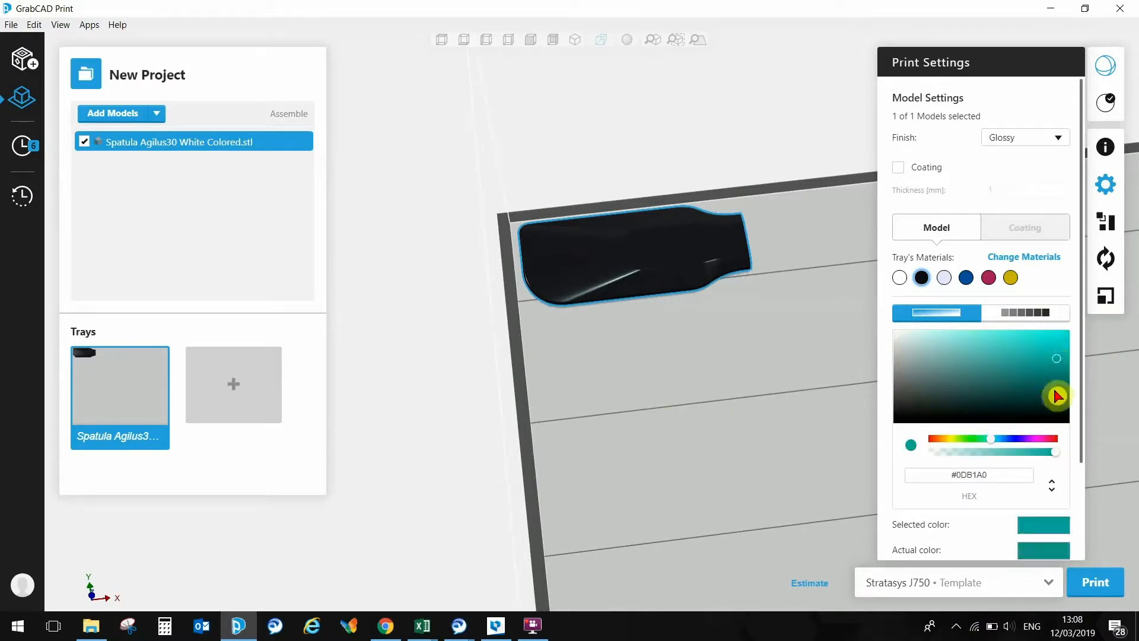
pyautogui.click(1051, 479)
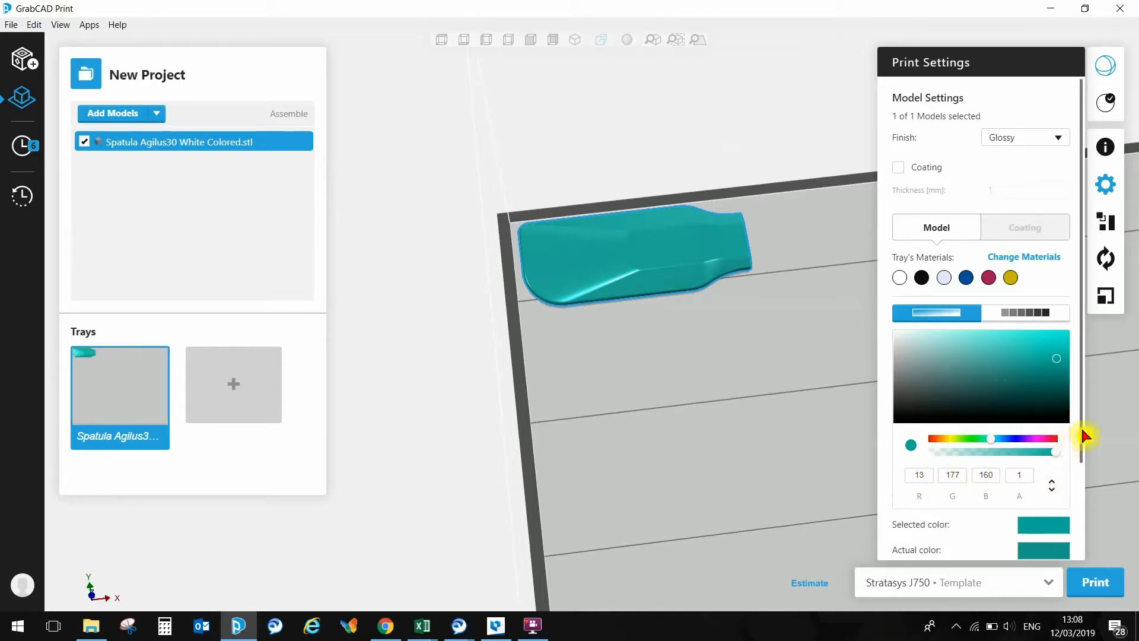
pyautogui.moveTo(1082, 429); pyautogui.dragTo(1108, 525)
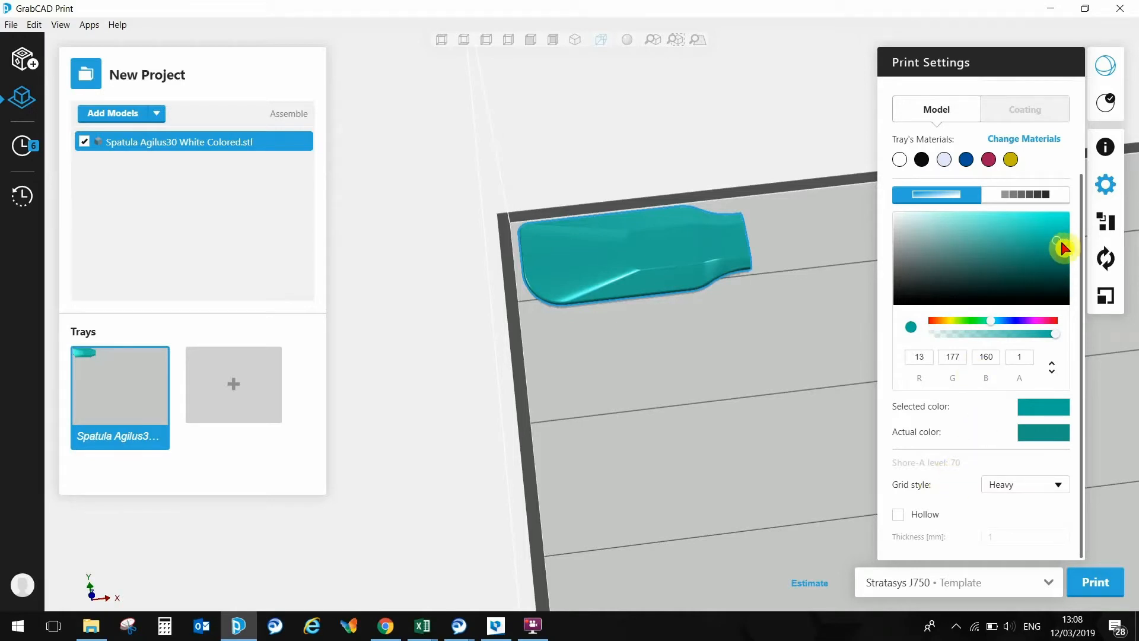
pyautogui.moveTo(1002, 261); pyautogui.dragTo(980, 246)
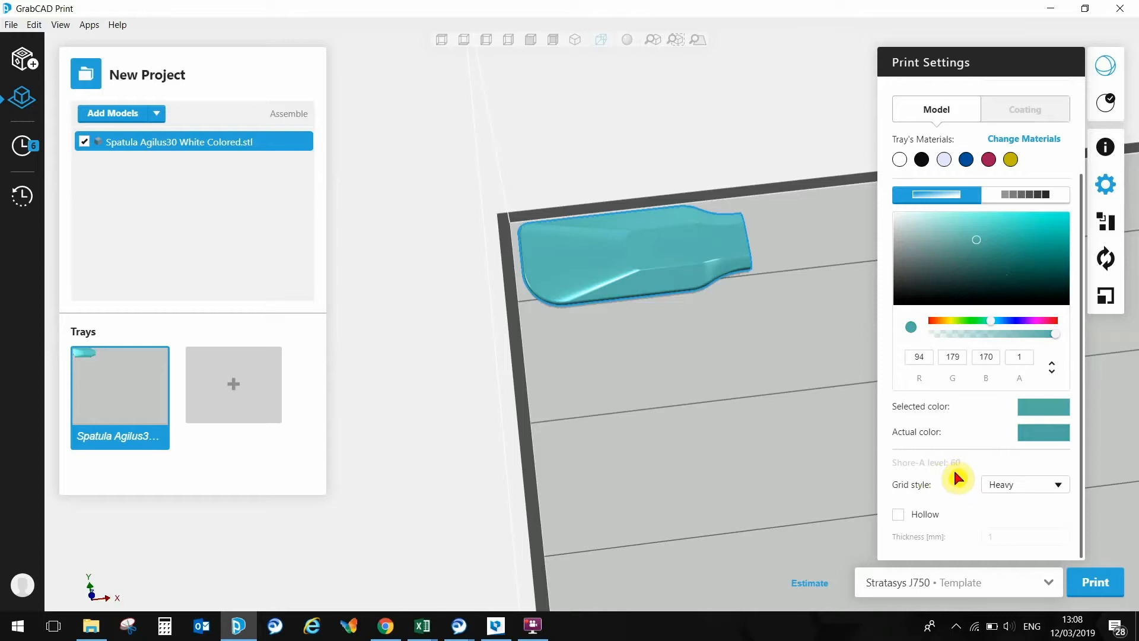
# Create three duplicates of the teal spatula on the tray
pyautogui.scroll(-2, 671, 352)
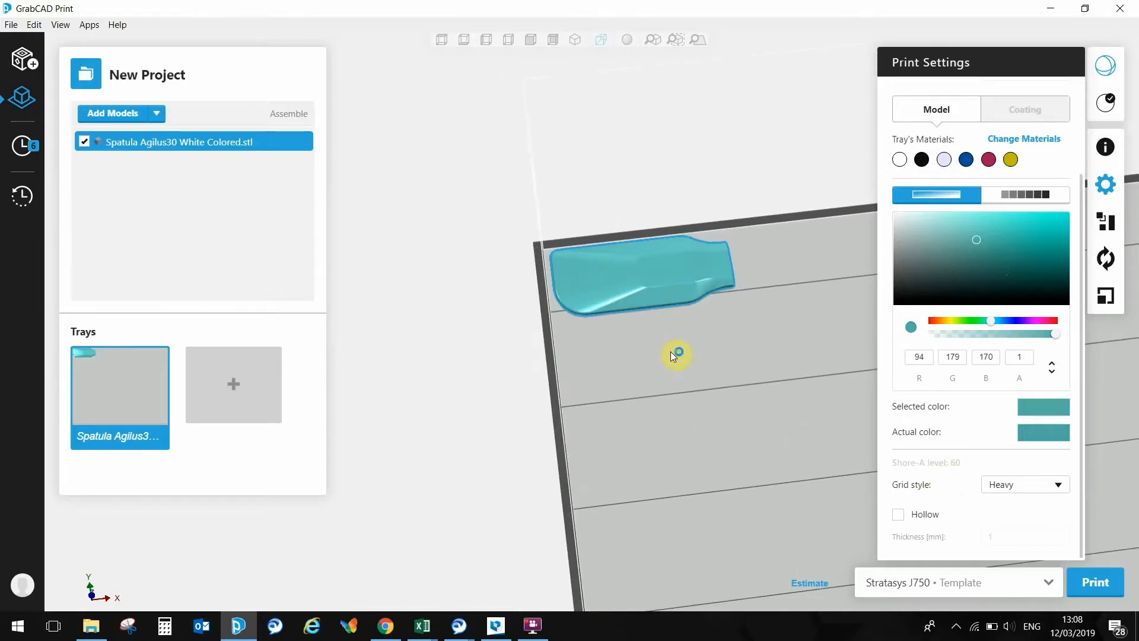
pyautogui.moveTo(669, 349); pyautogui.dragTo(513, 356, button='middle')
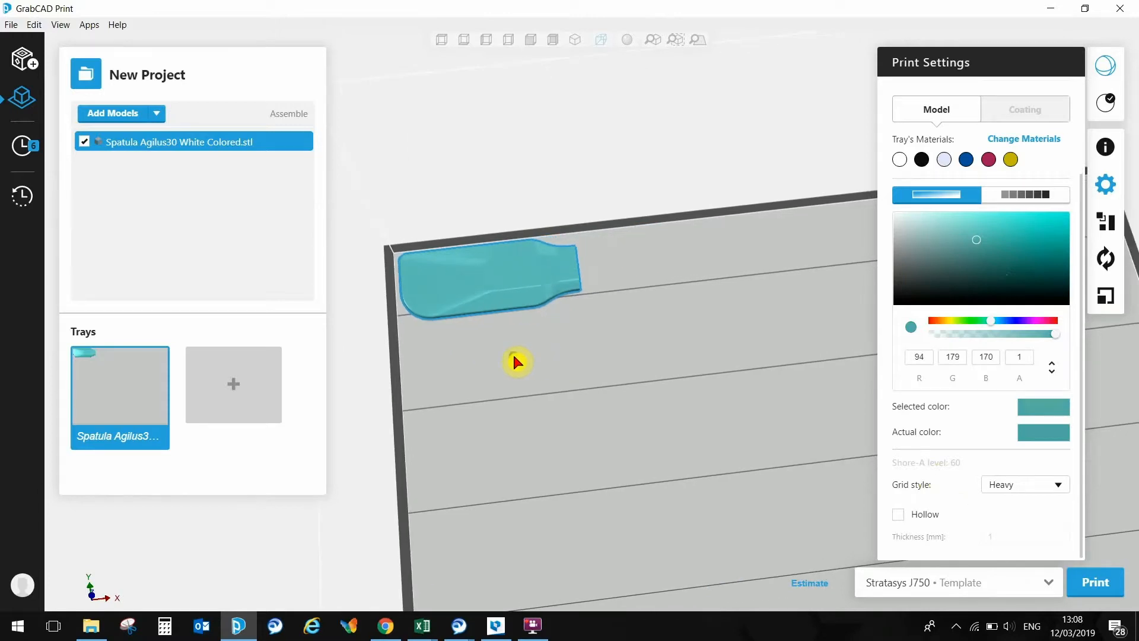
pyautogui.rightClick(514, 296)
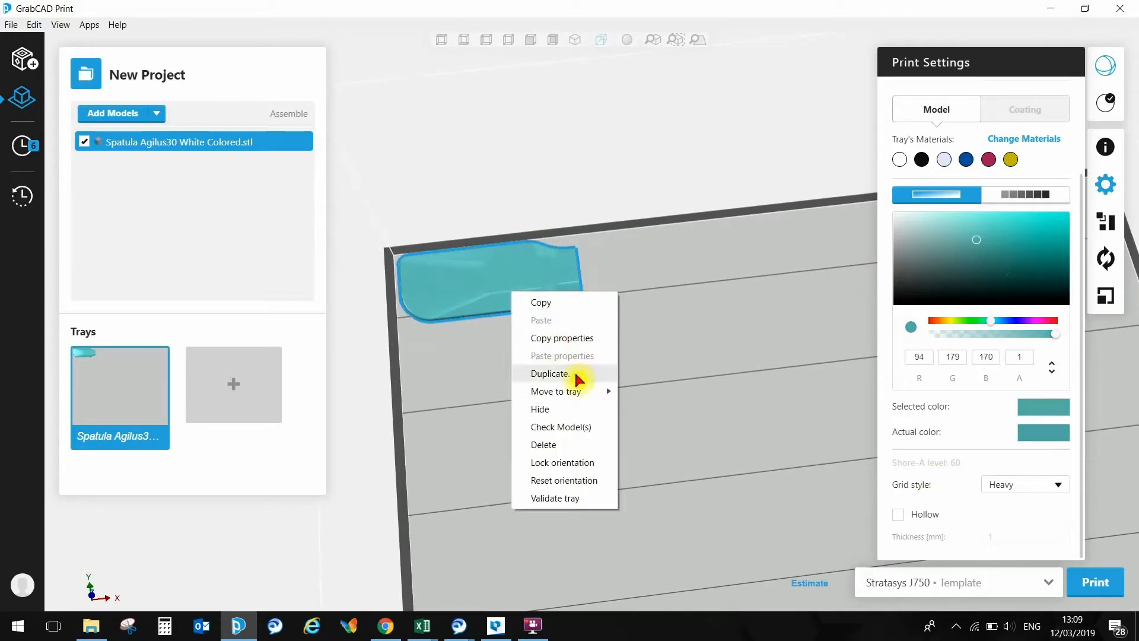
pyautogui.click(573, 372)
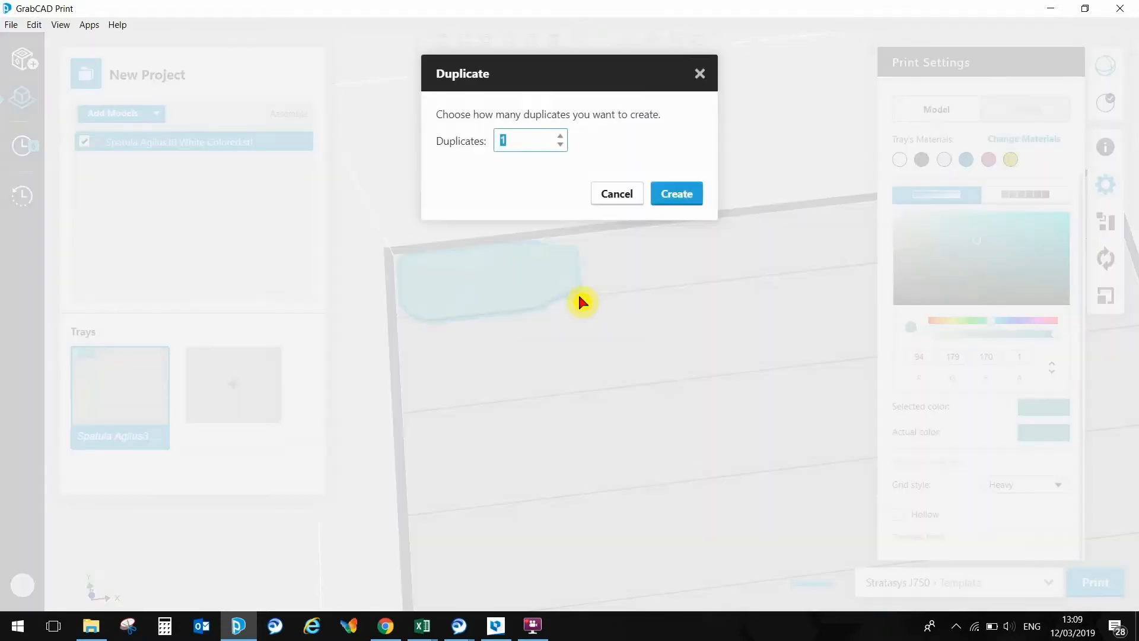
pyautogui.click(567, 138)
pyautogui.click(566, 139)
pyautogui.click(668, 195)
# Change the color of the second spatula in the row to RGB 40, 179, 164
pyautogui.moveTo(748, 318); pyautogui.dragTo(676, 333, button='middle')
pyautogui.scroll(-2, 734, 351)
pyautogui.scroll(-1, 736, 351)
pyautogui.scroll(-2, 679, 334)
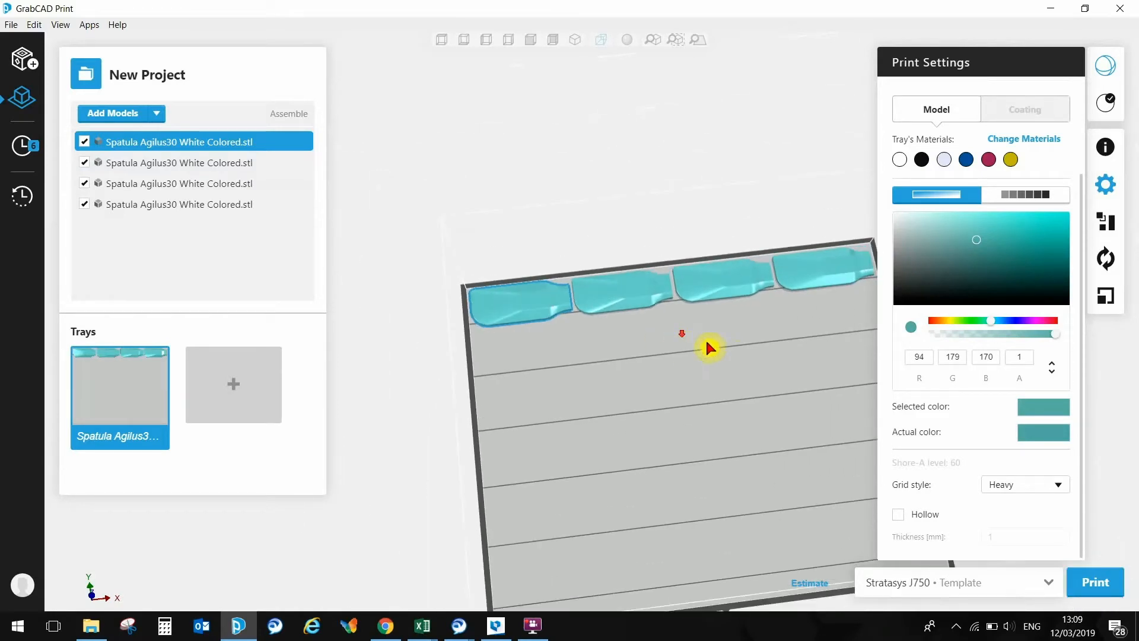
pyautogui.moveTo(489, 207); pyautogui.dragTo(530, 153, button='right')
pyautogui.moveTo(672, 352); pyautogui.dragTo(619, 346, button='middle')
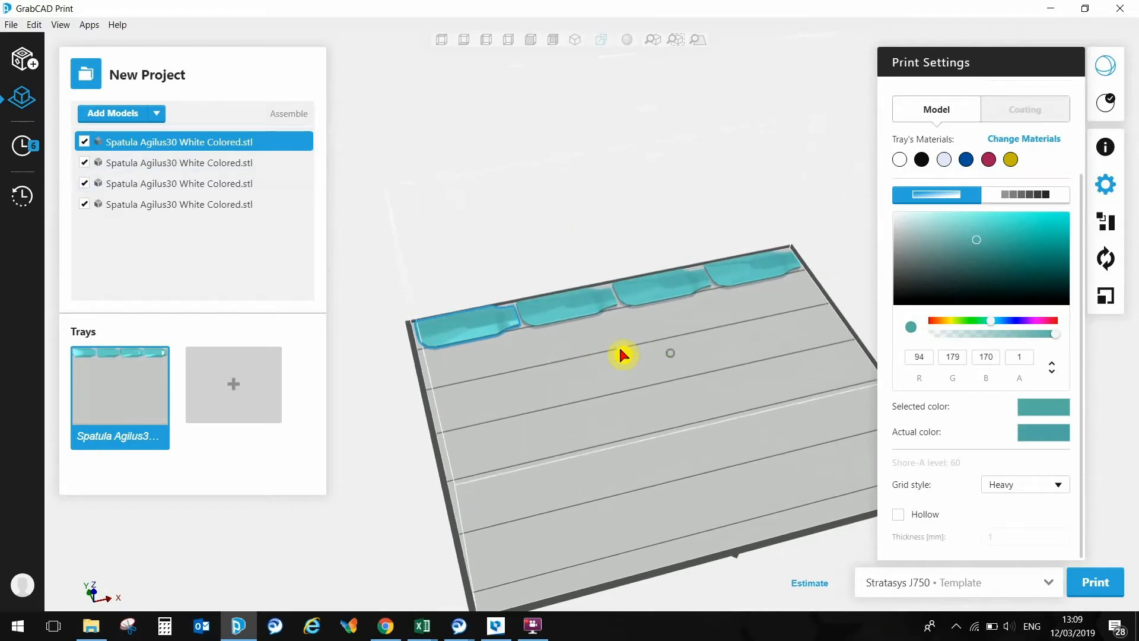
pyautogui.scroll(2, 563, 337)
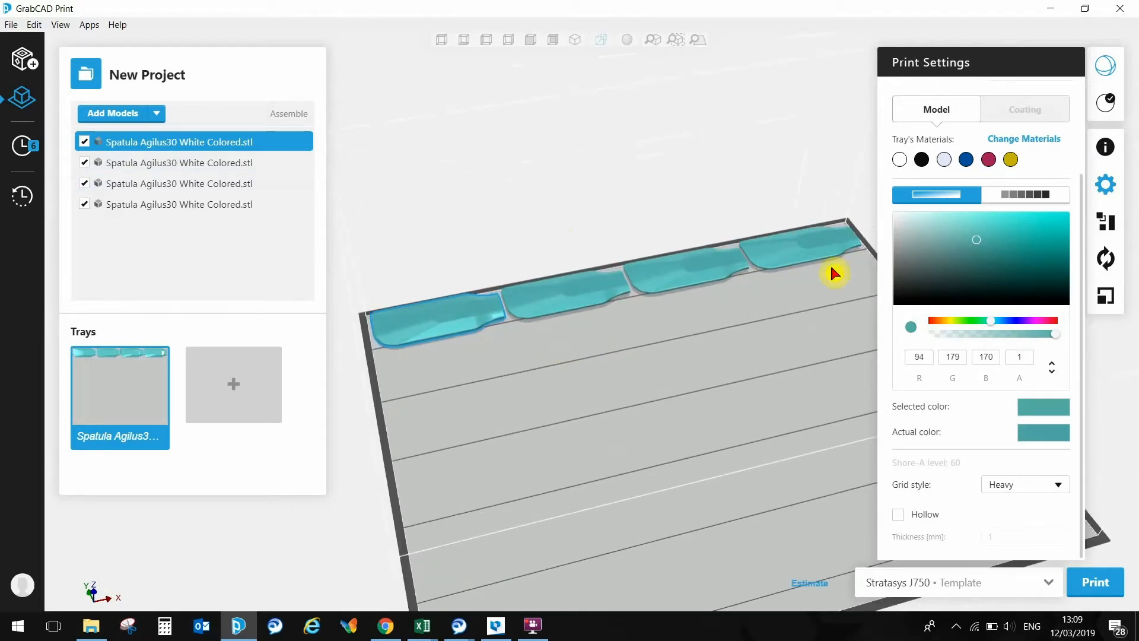
pyautogui.click(536, 312)
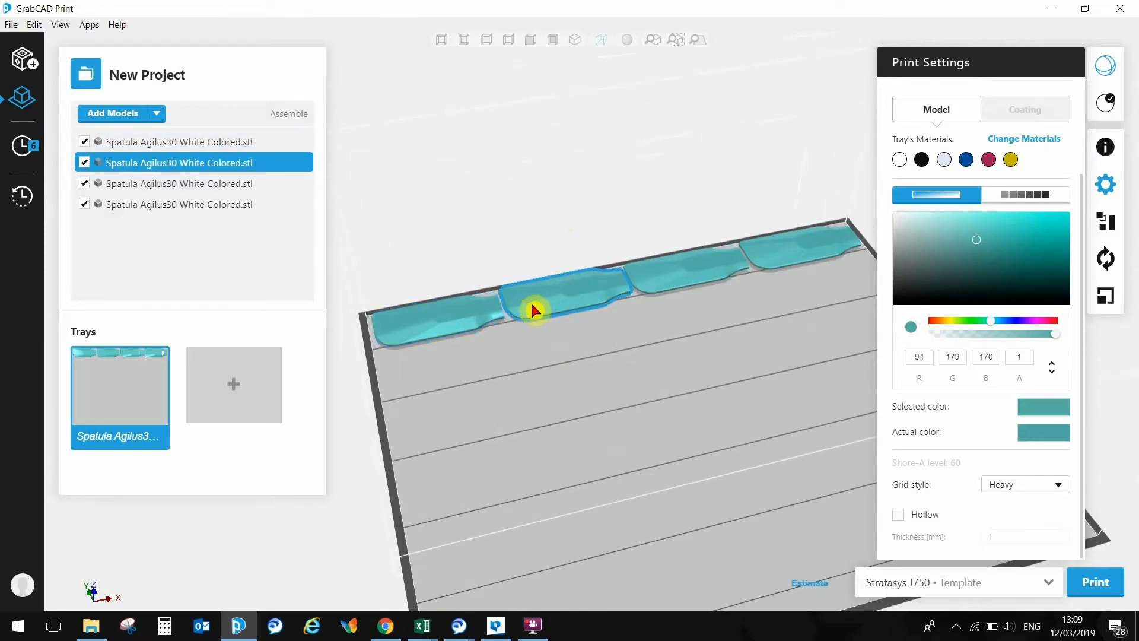
pyautogui.click(1030, 240)
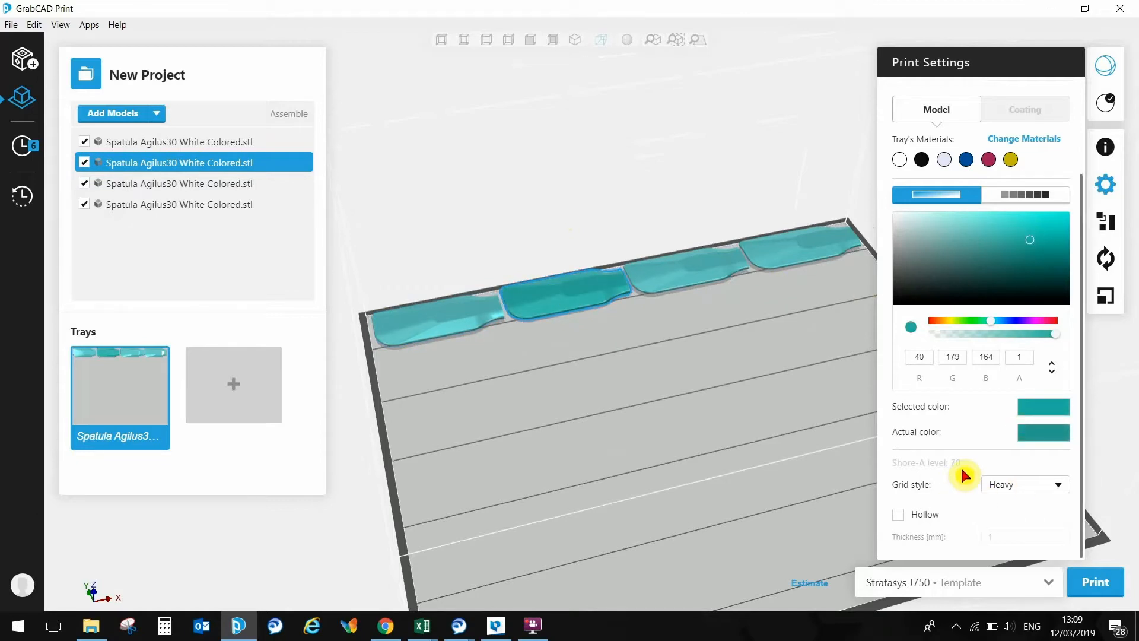
# Recolor the third spatula in the row in a darker teal, adjusting the shade to RGB 3, 152, 136
pyautogui.click(680, 272)
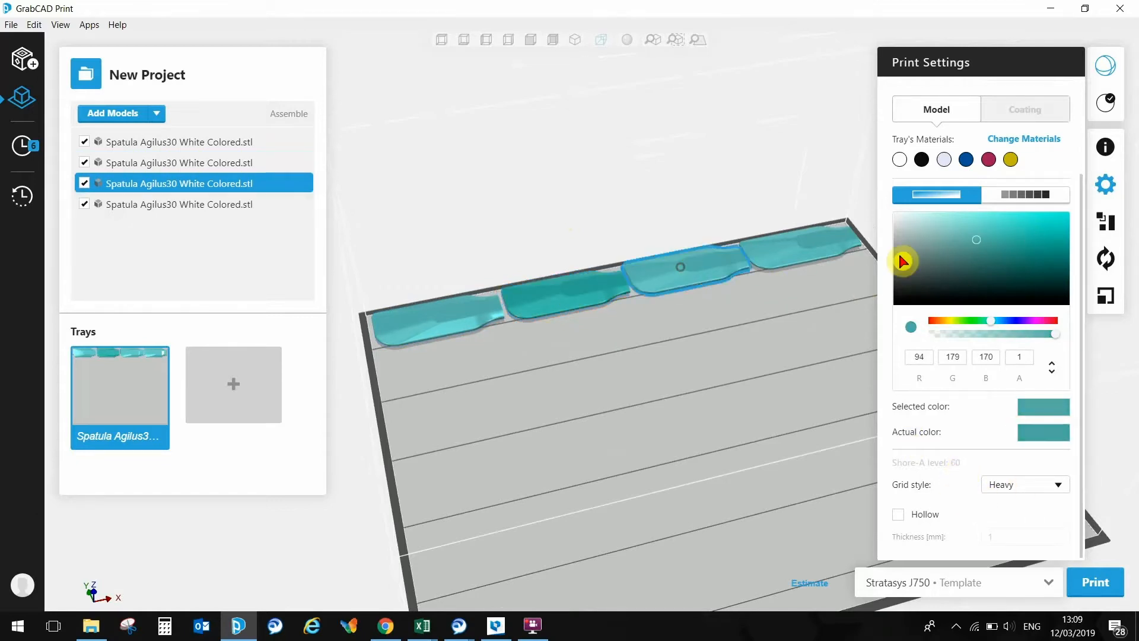
pyautogui.click(1069, 241)
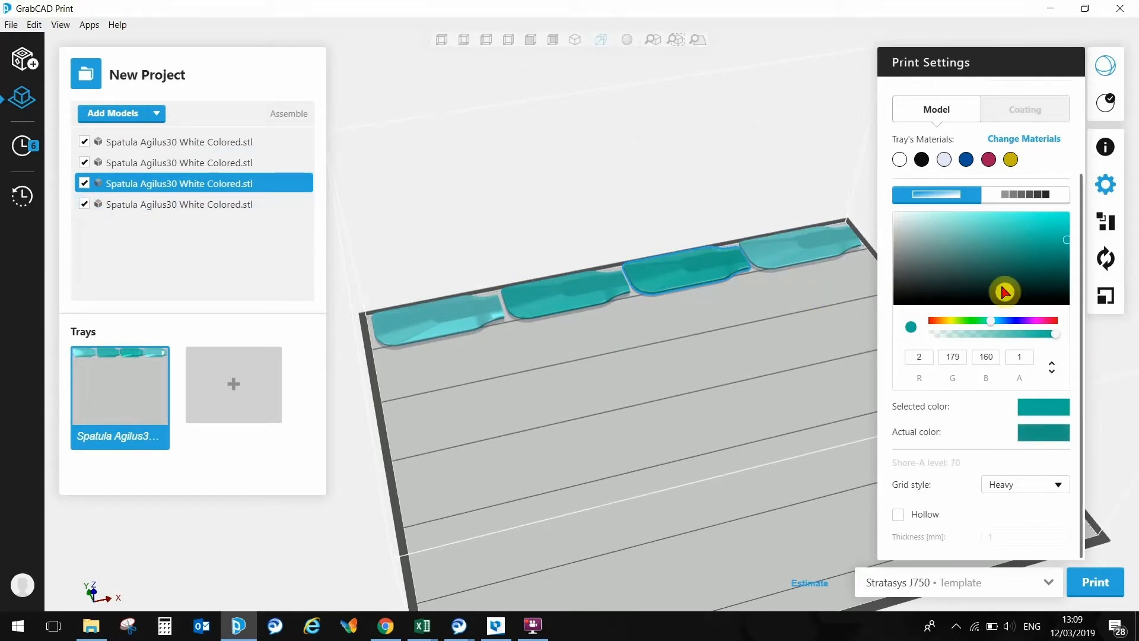
pyautogui.click(1066, 257)
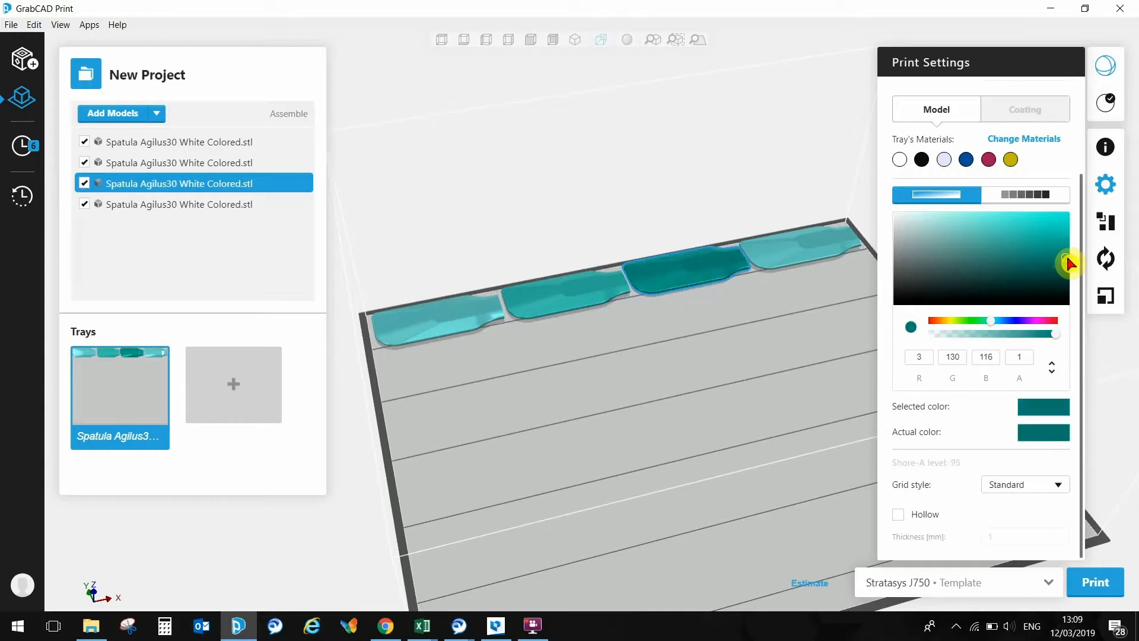
pyautogui.click(1070, 256)
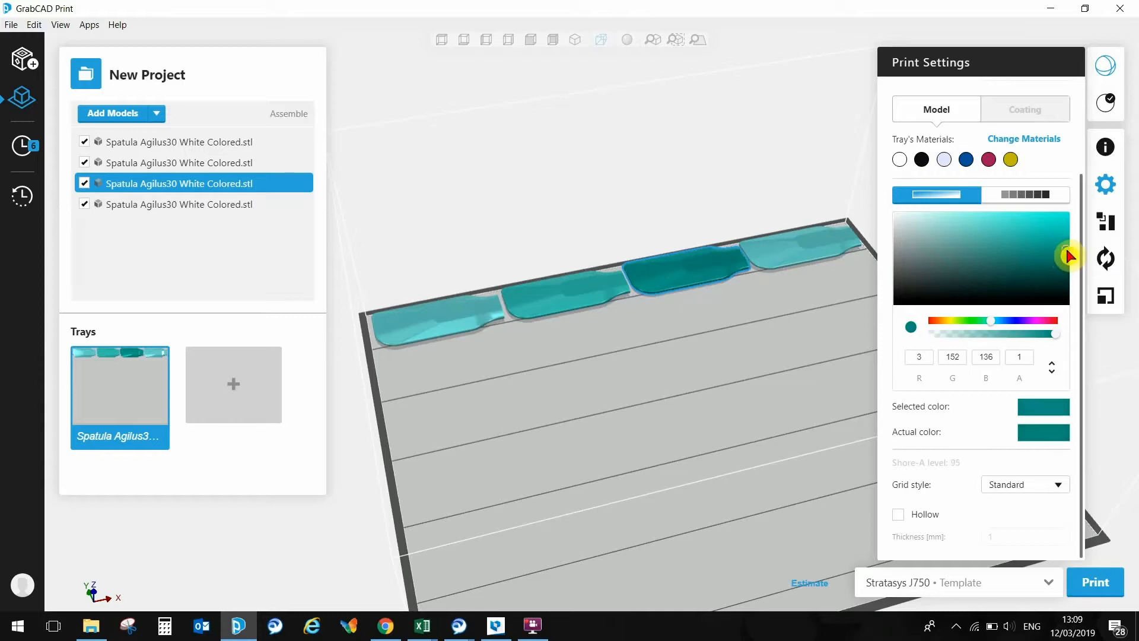
# Recolor the fourth spatula in the row in pink, adjusting the shade to RGB 221, 122, 226
pyautogui.click(820, 245)
pyautogui.moveTo(997, 323); pyautogui.dragTo(1037, 323)
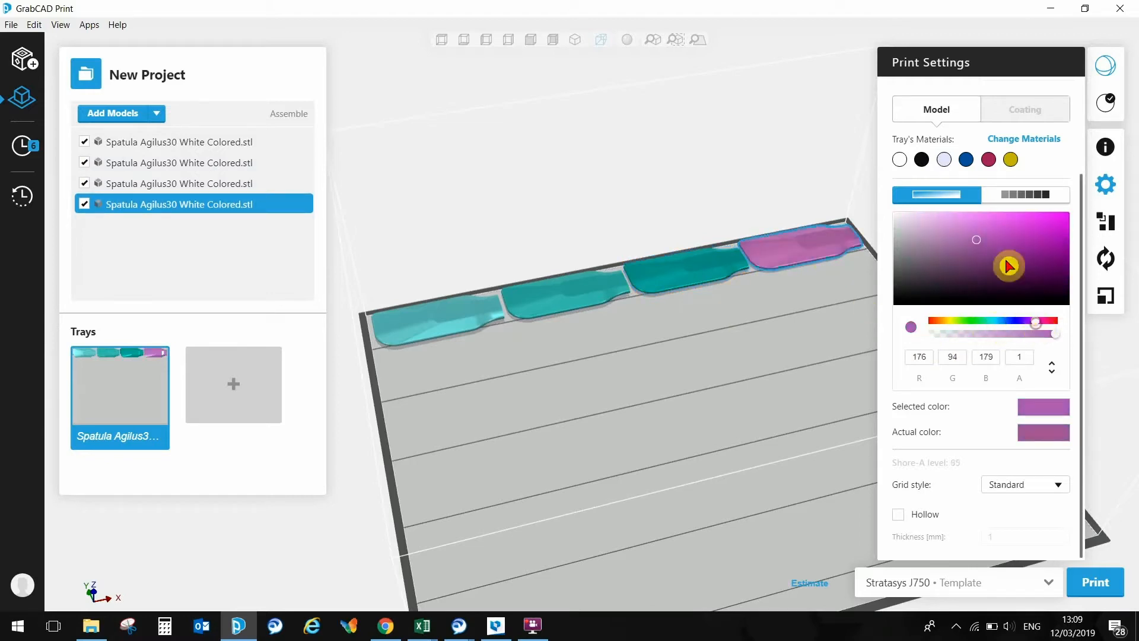
pyautogui.click(1042, 243)
pyautogui.moveTo(1044, 245); pyautogui.dragTo(978, 229)
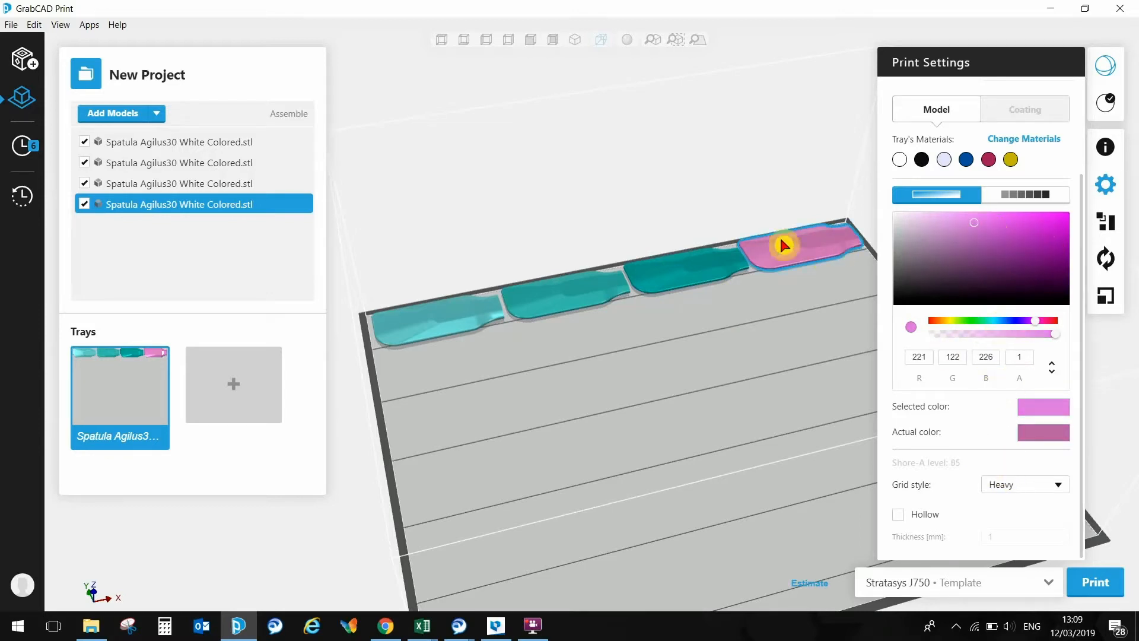
# Set the finish of the pink spatula to Matte
pyautogui.moveTo(563, 374); pyautogui.dragTo(579, 402, button='middle')
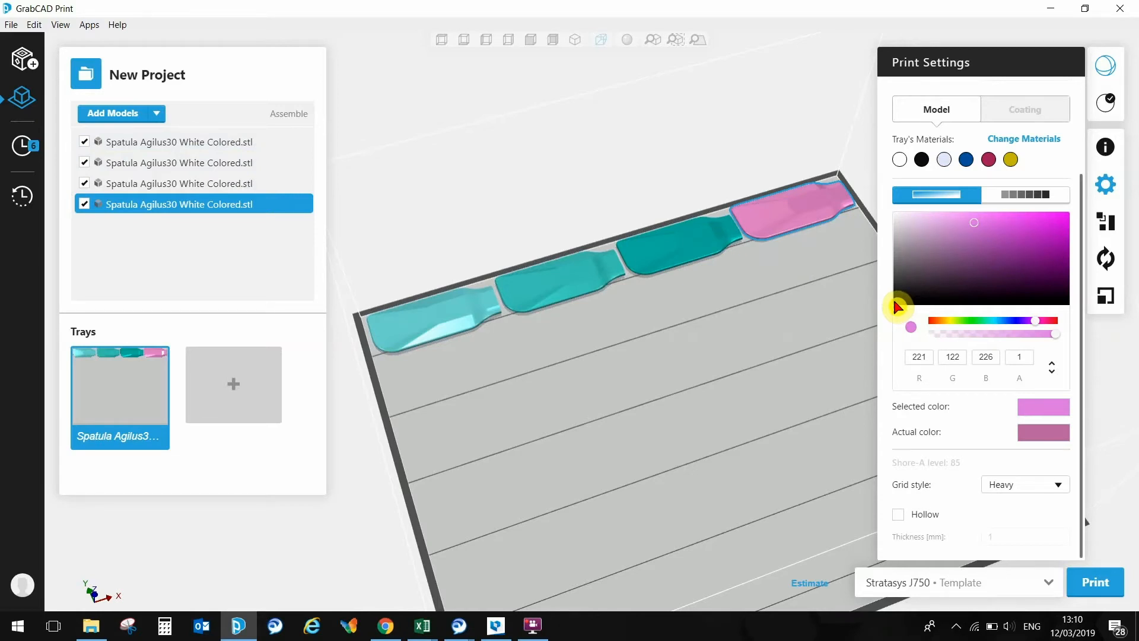
pyautogui.moveTo(654, 413); pyautogui.dragTo(653, 407, button='right')
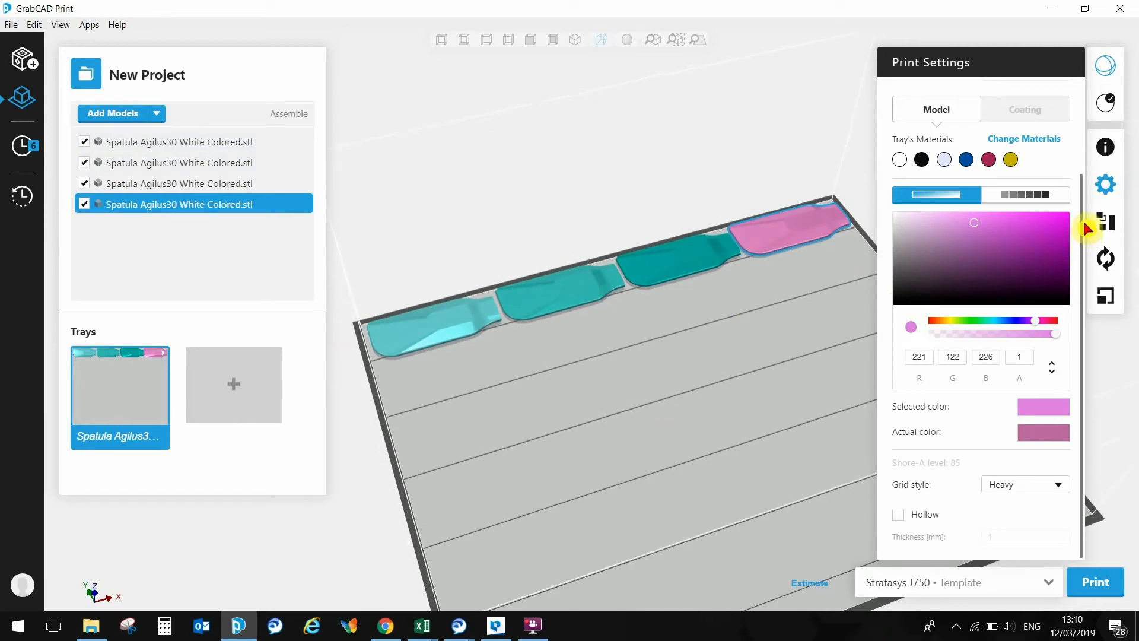
pyautogui.moveTo(1080, 210); pyautogui.dragTo(1094, 98)
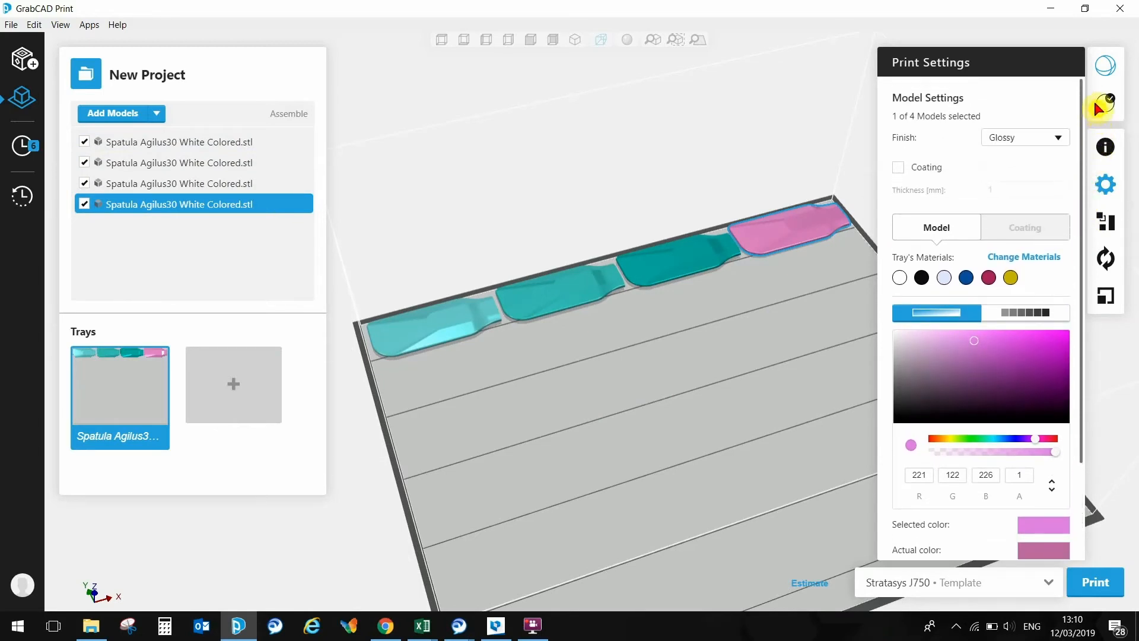
pyautogui.click(1060, 139)
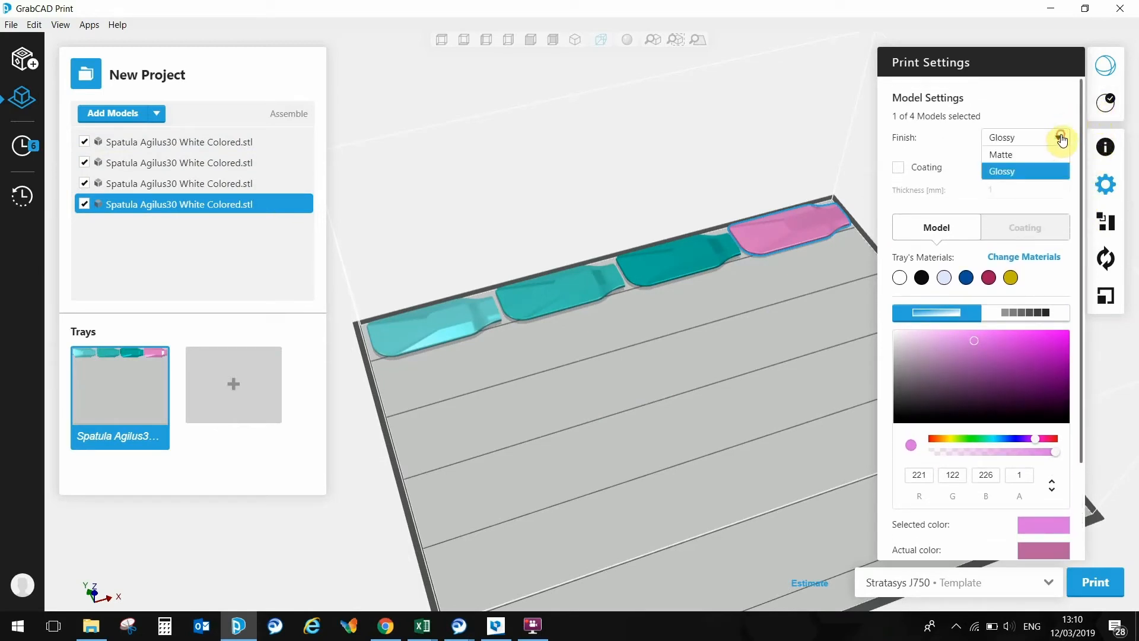
pyautogui.click(1014, 156)
# Estimate the tray's print time and material consumption, review the tray estimations and close them
pyautogui.moveTo(551, 402); pyautogui.dragTo(623, 522, button='right')
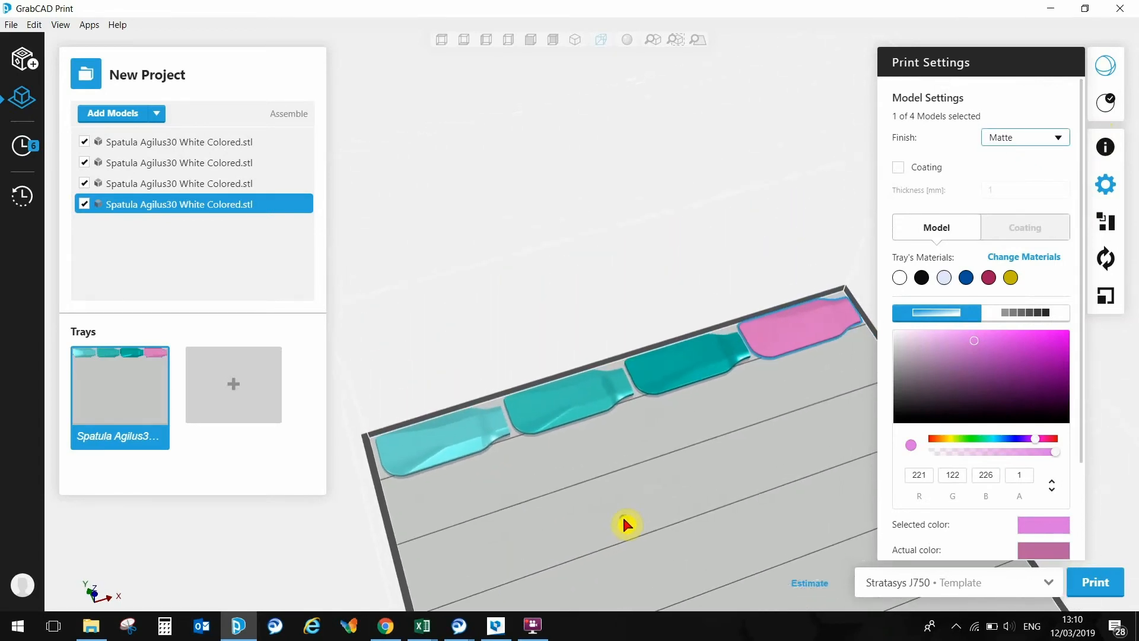
pyautogui.click(808, 584)
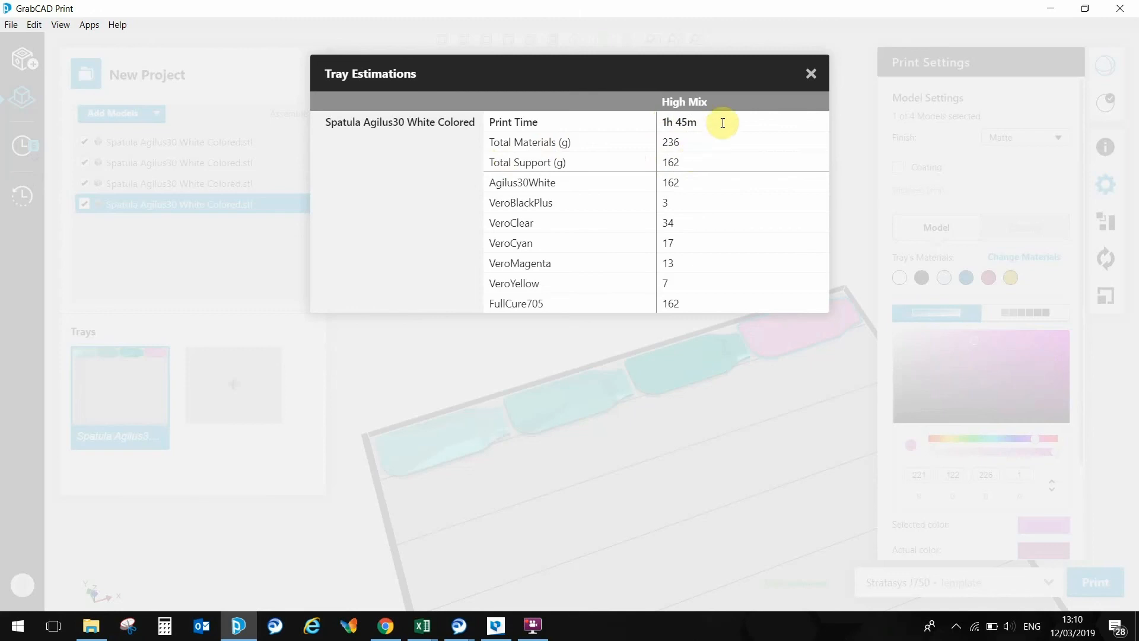
pyautogui.click(810, 74)
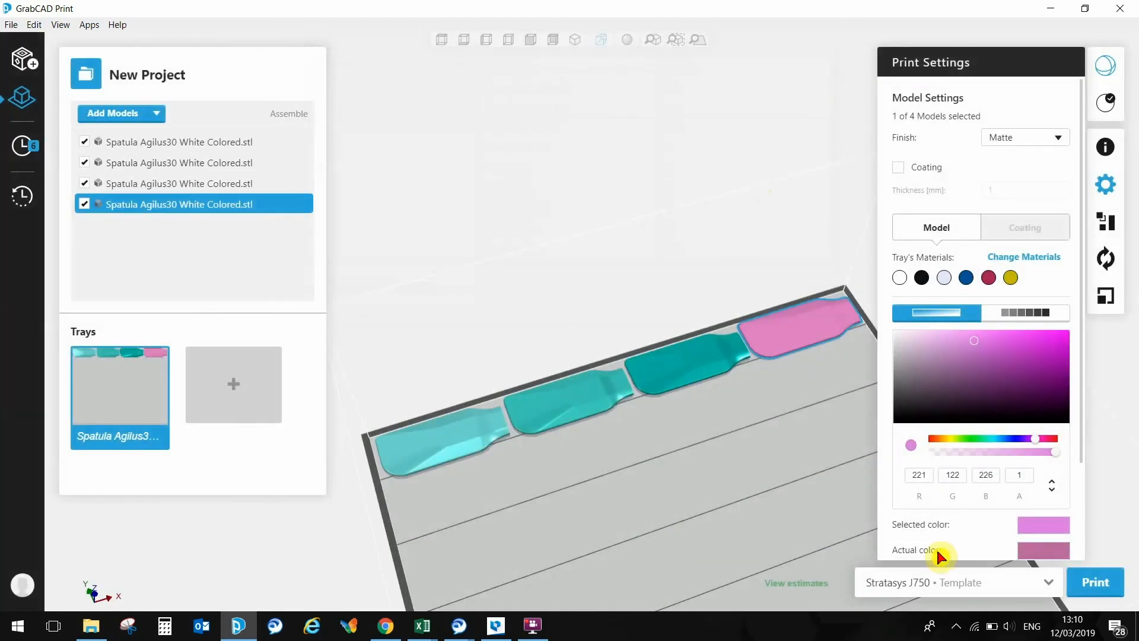